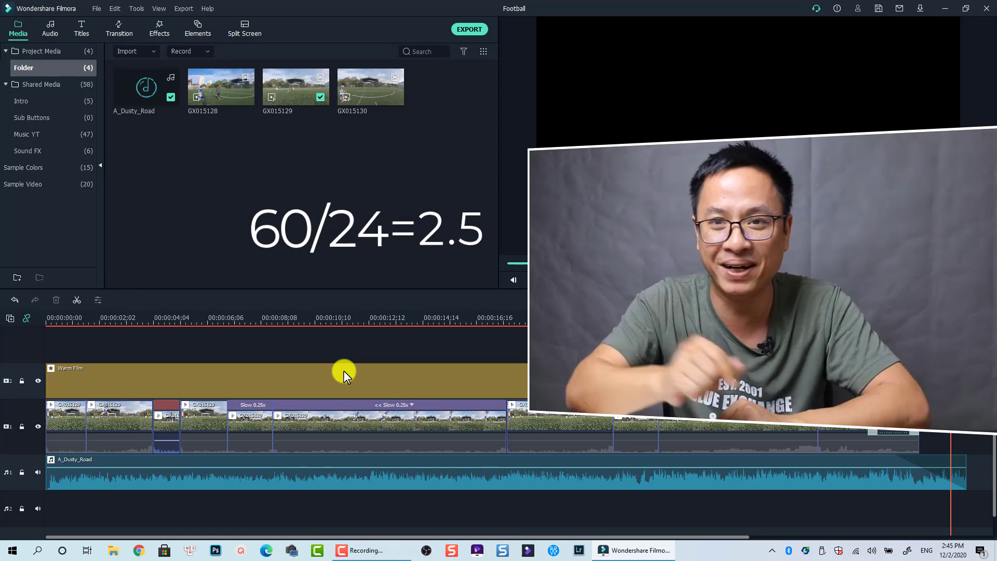
Step: Delete every clip, including the Warm Film overlay, then drag GX015130 onto video track 1
left_click(381, 387)
key("ctrl+a")
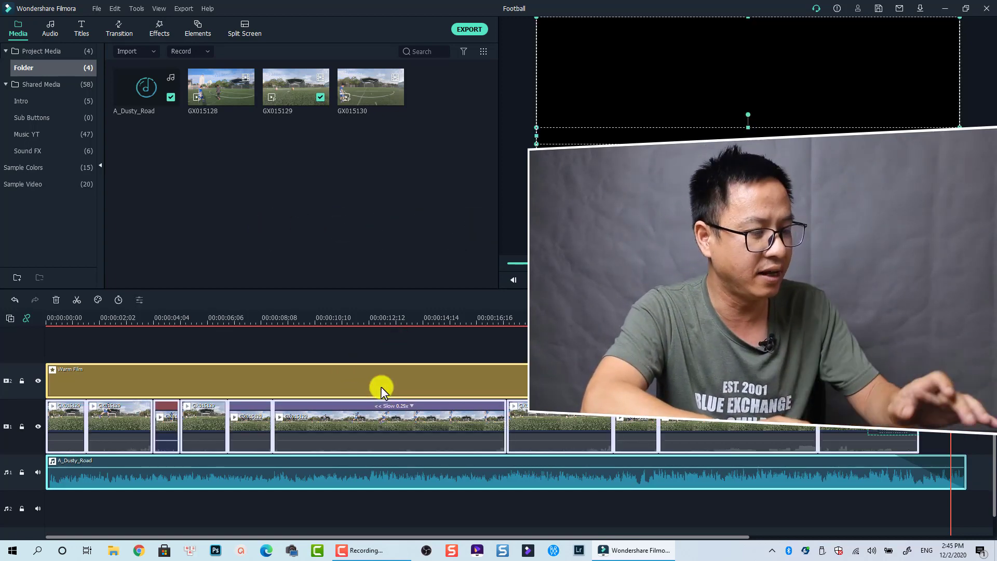
key("Delete")
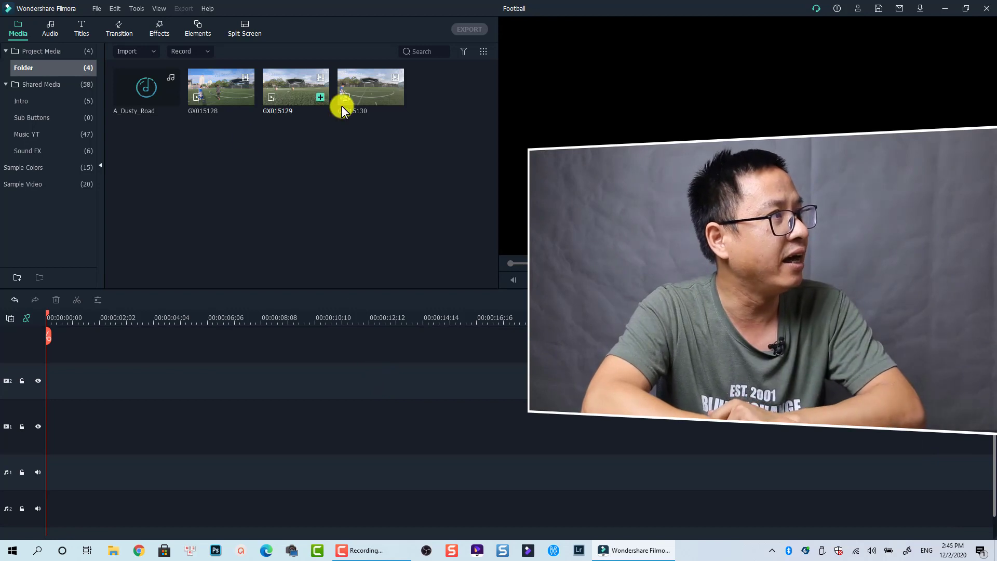
left_click_drag(357, 100, 45, 424)
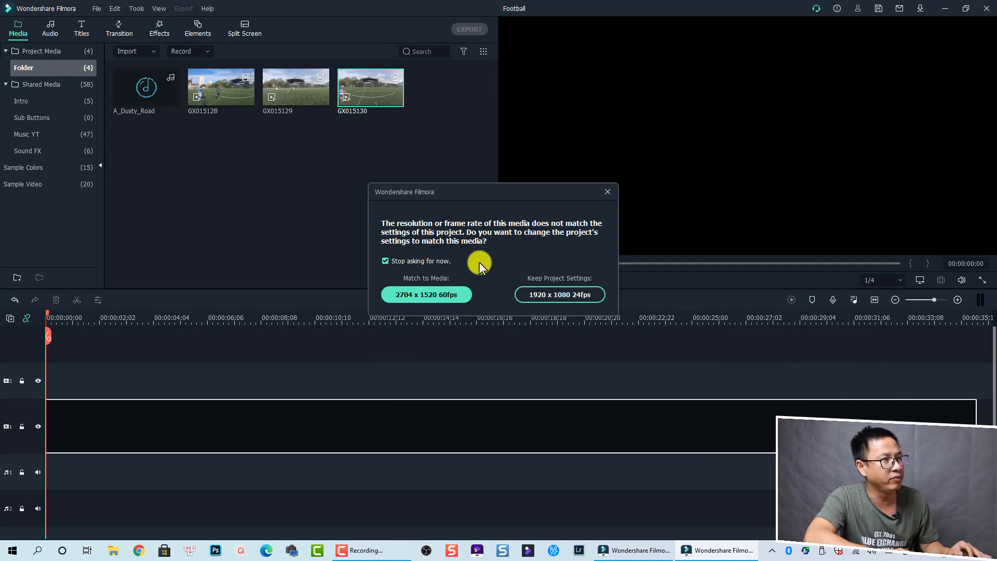
left_click(441, 303)
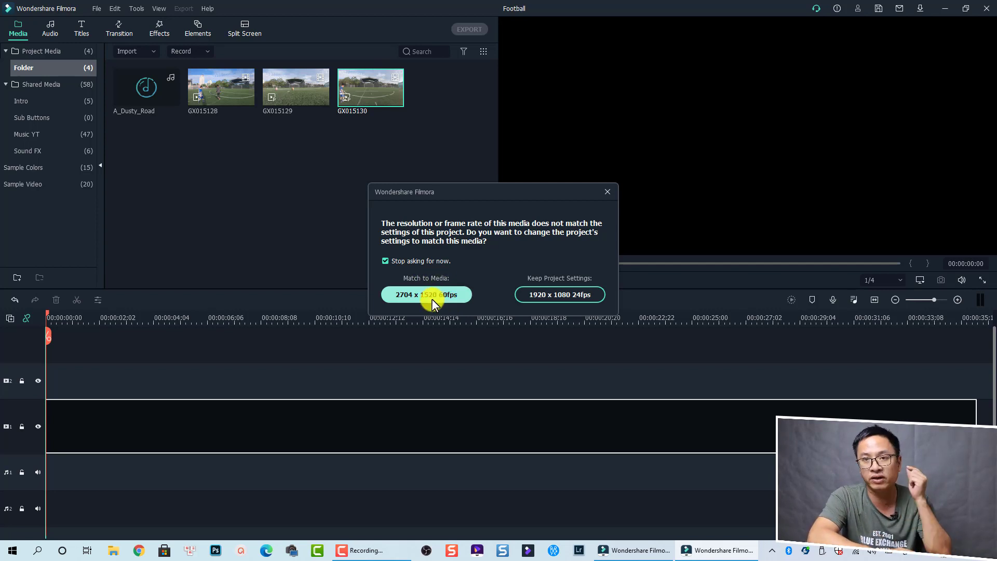
Step: Keep the 1920 x 1080 24fps project settings and bring up GX015130's speed options
left_click(559, 295)
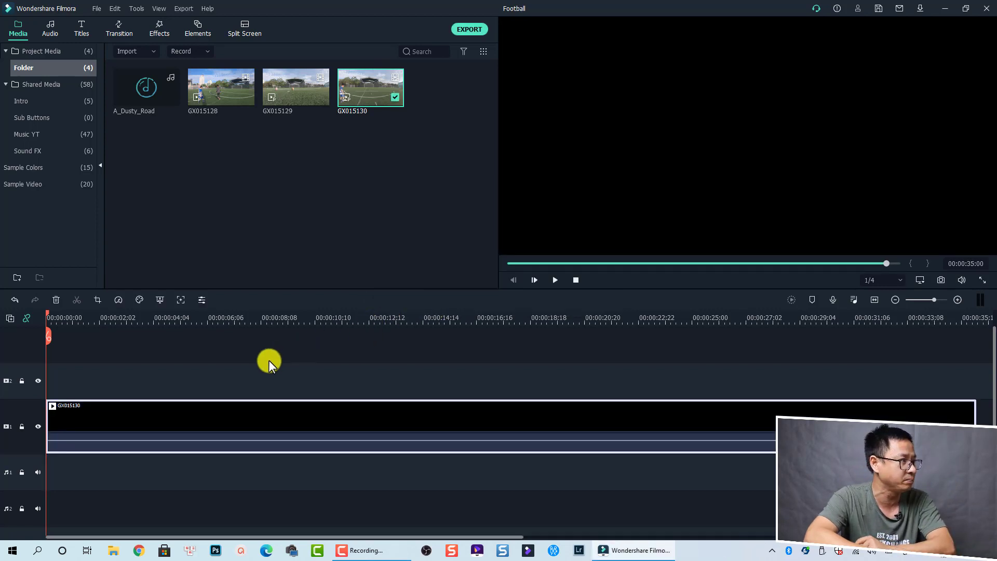
left_click(153, 364)
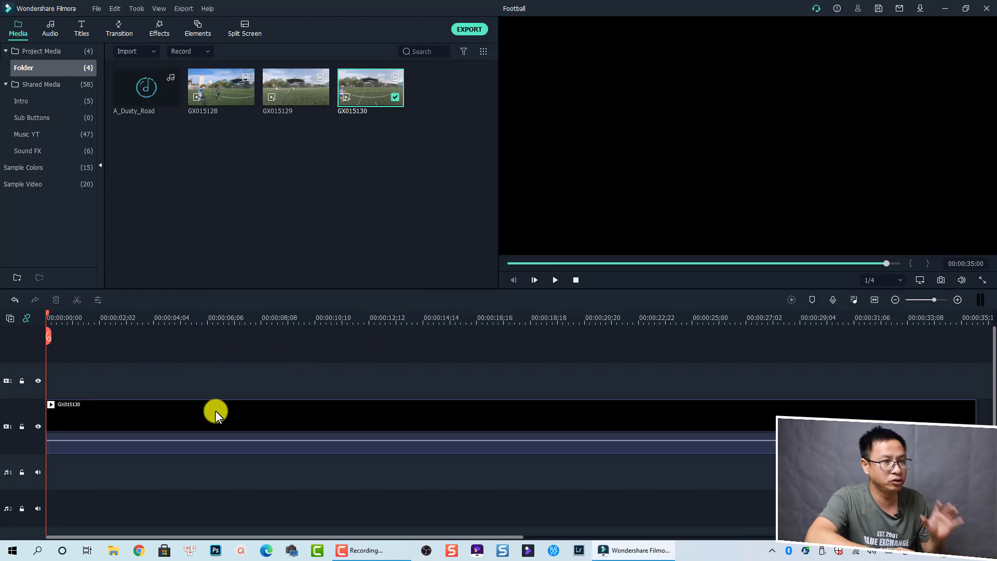
left_click(215, 410)
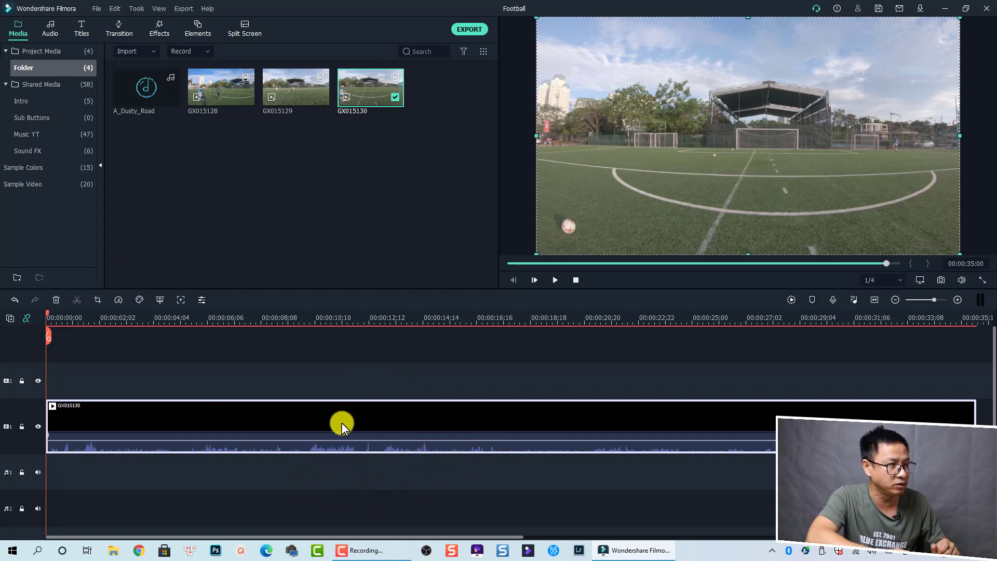
left_click(119, 305)
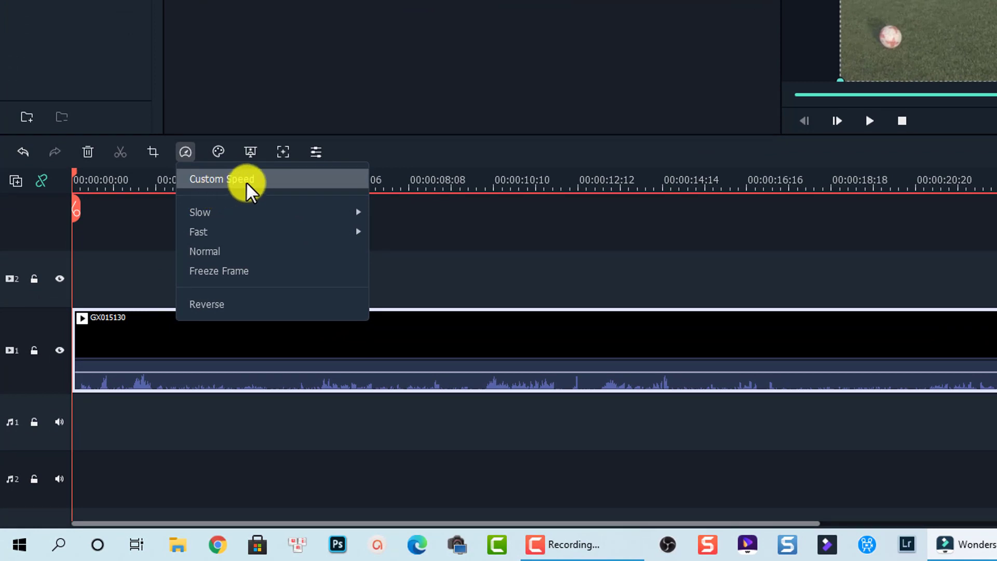
Step: Give GX015130 a custom speed of 0.2x, stretching it to 00:02:59:23
left_click(248, 178)
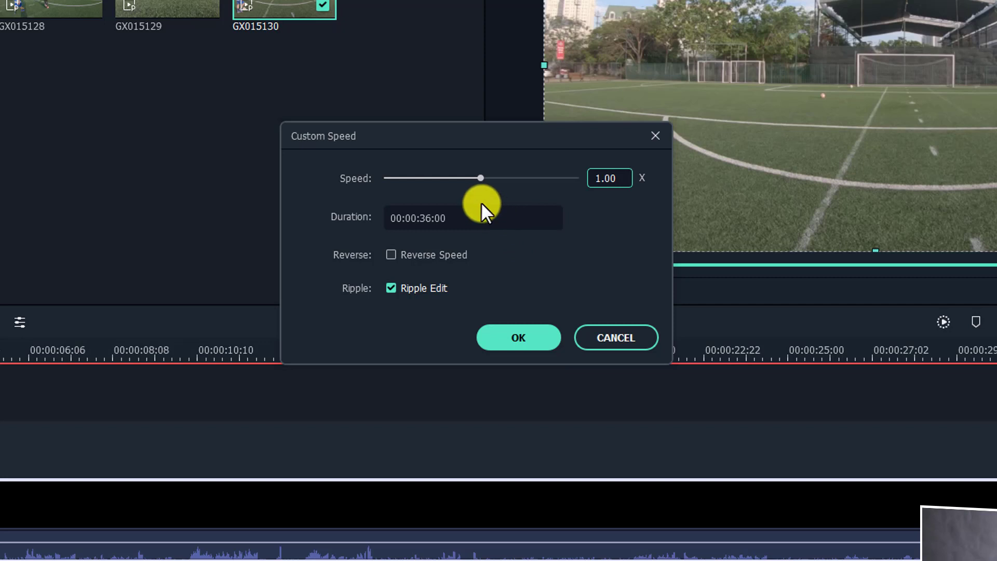
left_click(481, 176)
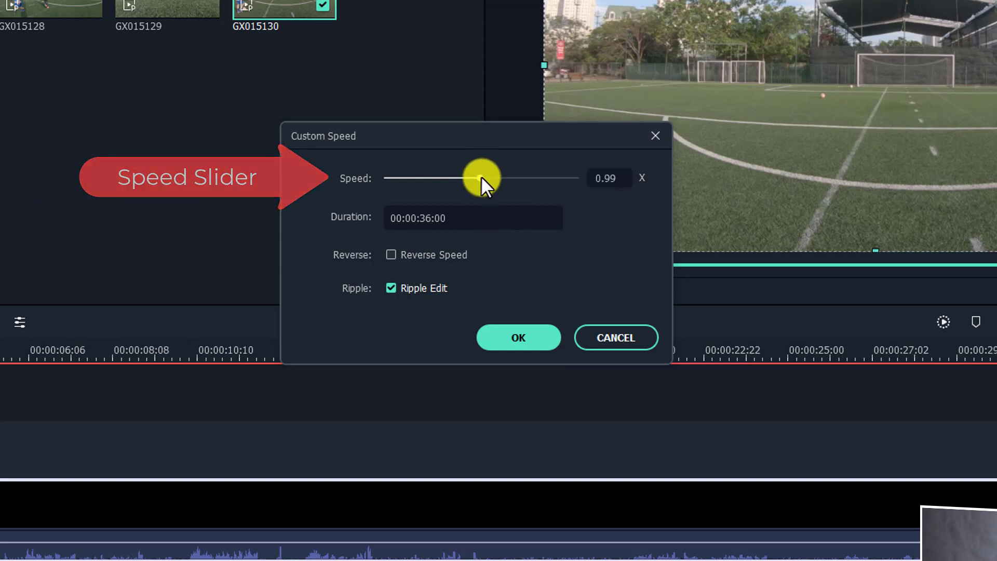
left_click_drag(481, 177, 441, 180)
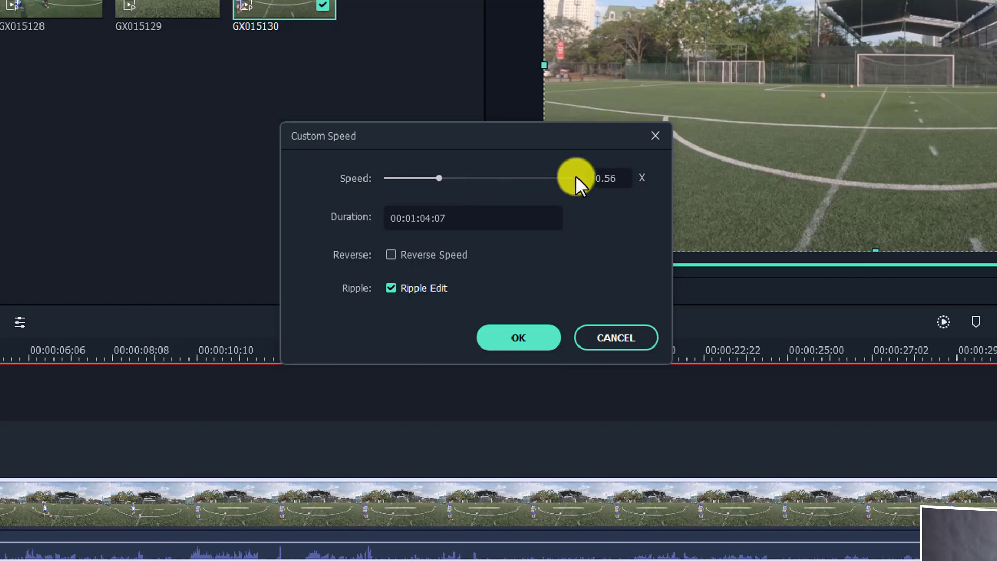
left_click(602, 177)
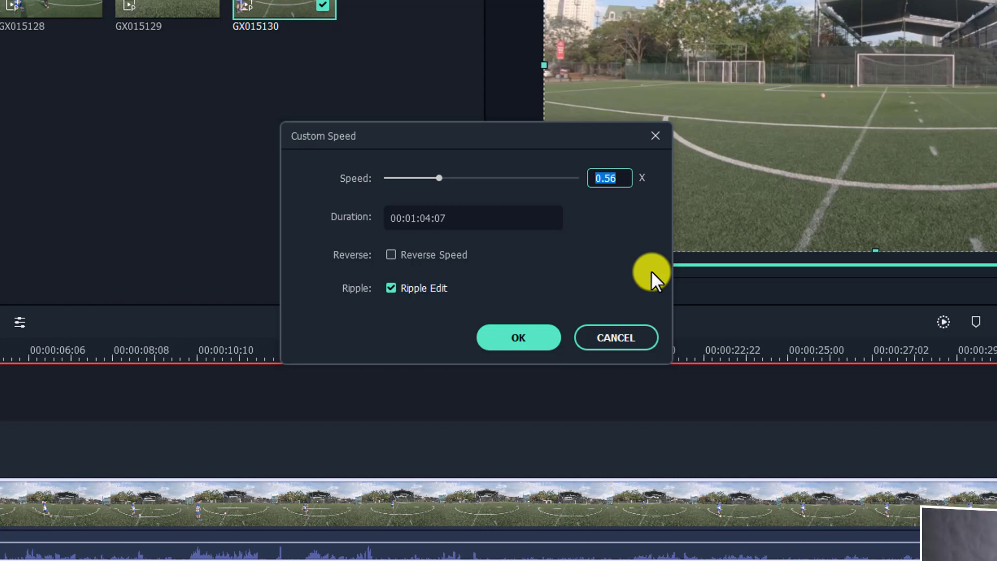
type("0.")
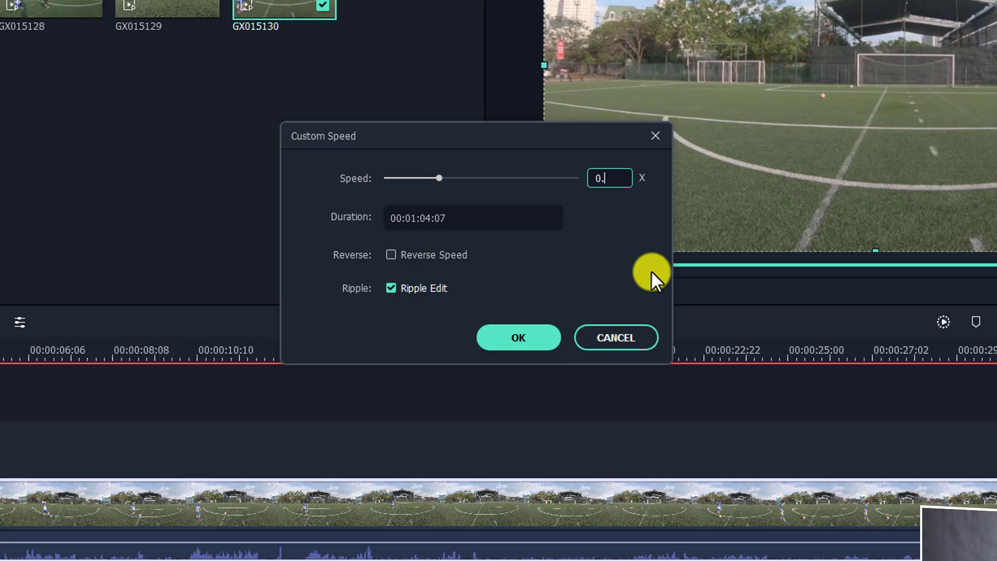
type("2")
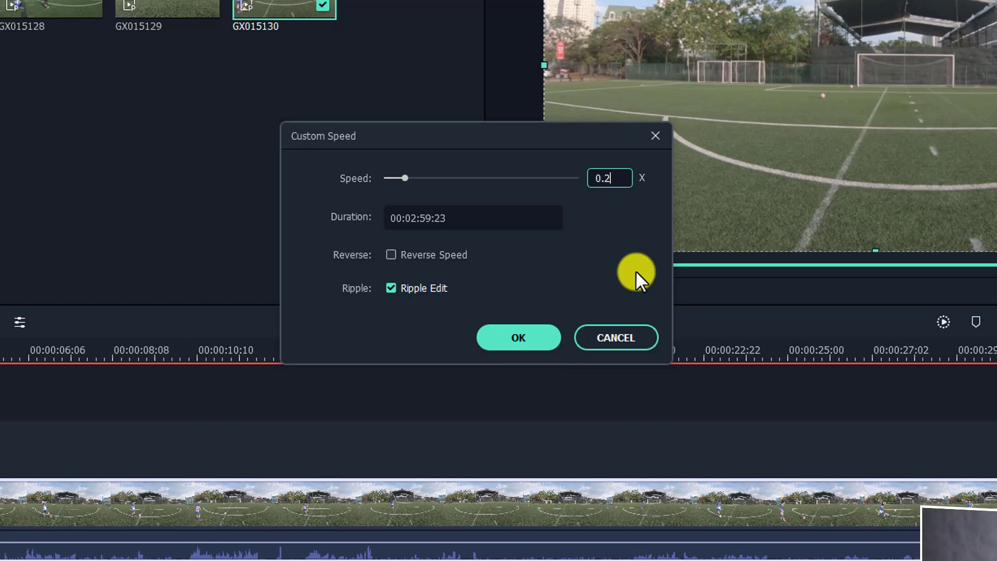
left_click(519, 338)
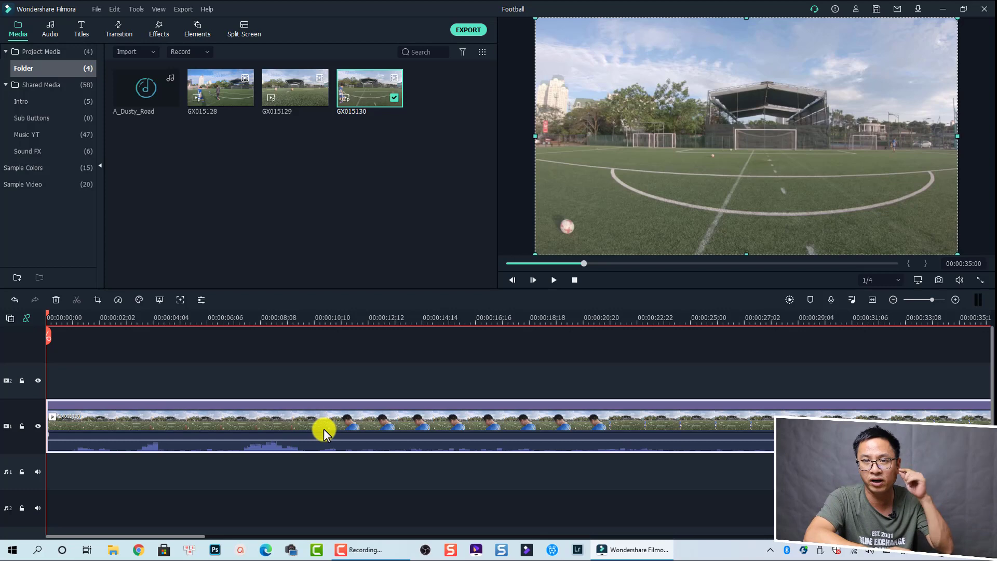
Step: Mute GX015130 and play the slowed footage, pausing where the number 0 player appears
right_click(323, 428)
left_click(351, 308)
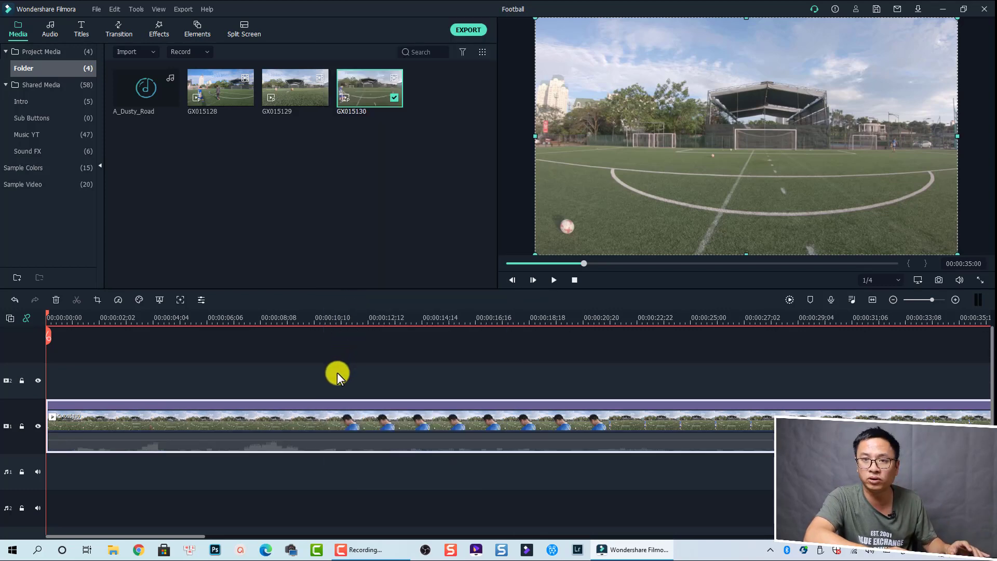
key("space")
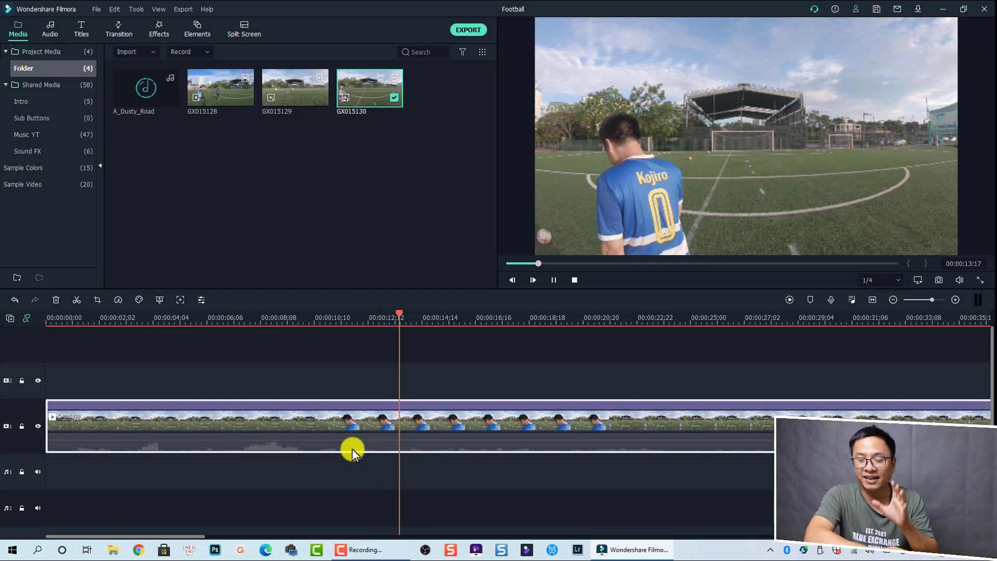
key("space")
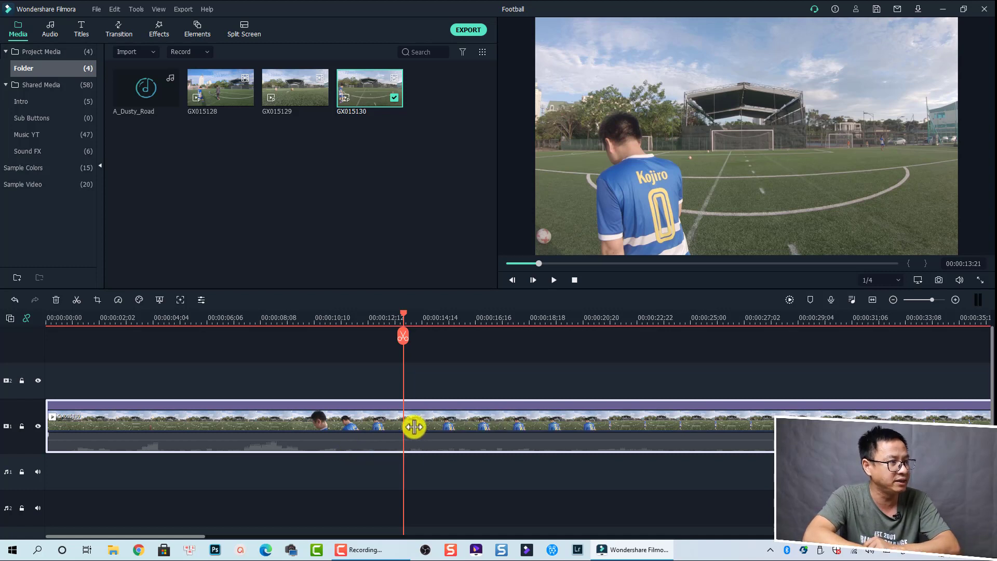
Step: Split the clip at the playhead and again near 00:00:20:20, making three parts
left_click(403, 336)
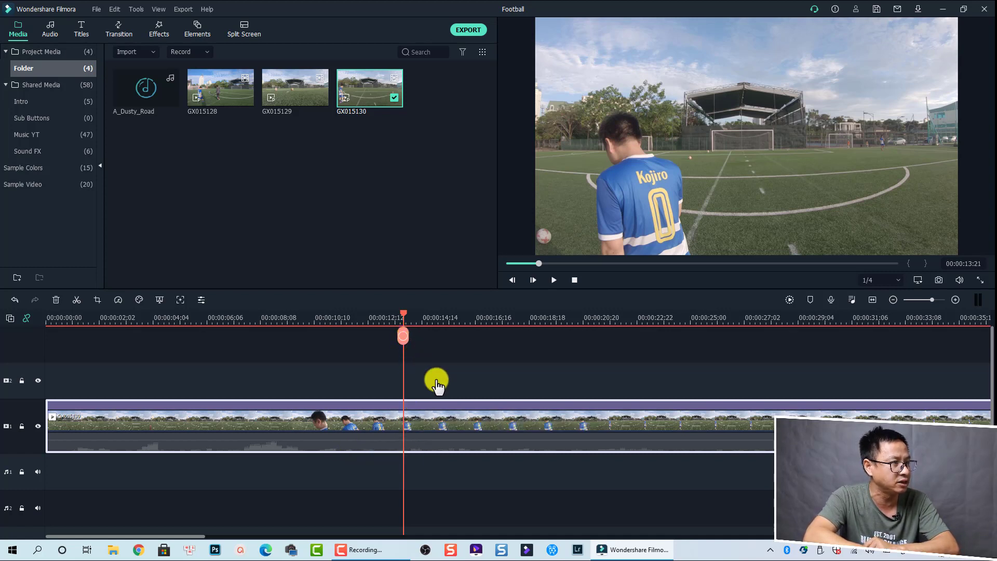
left_click(621, 321)
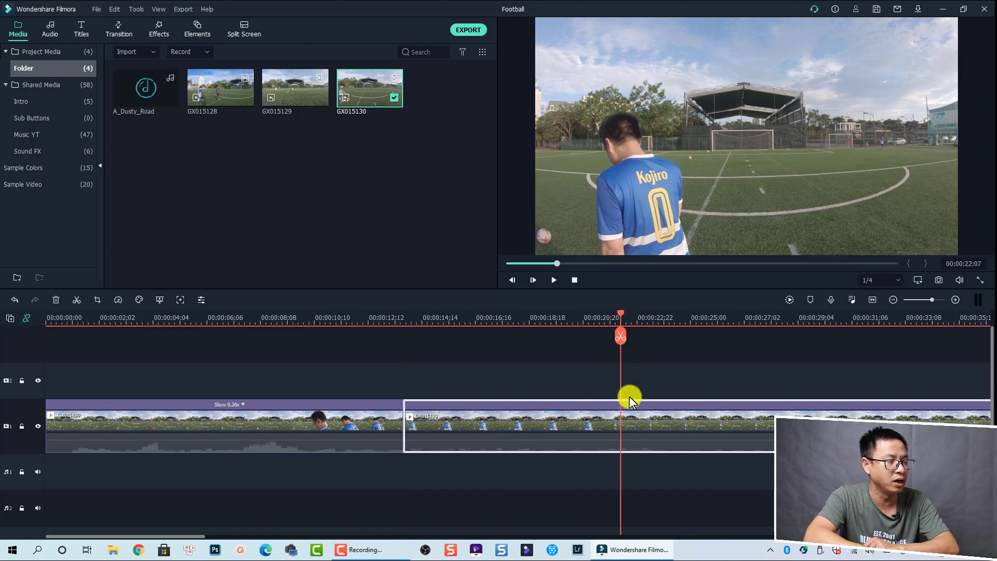
left_click(620, 337)
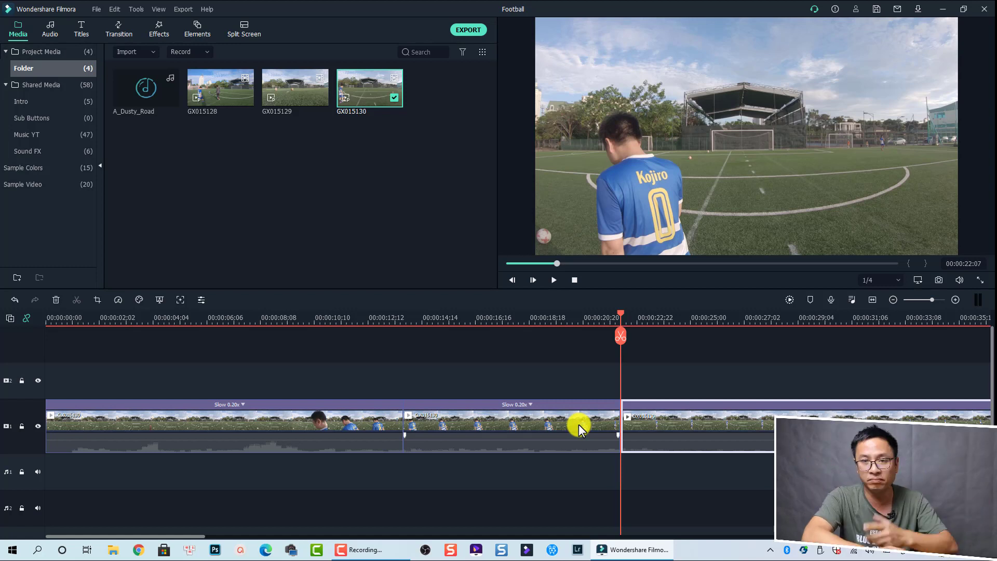
Step: Select the first 0.20x part and bring up its speed dropdown
left_click(550, 425)
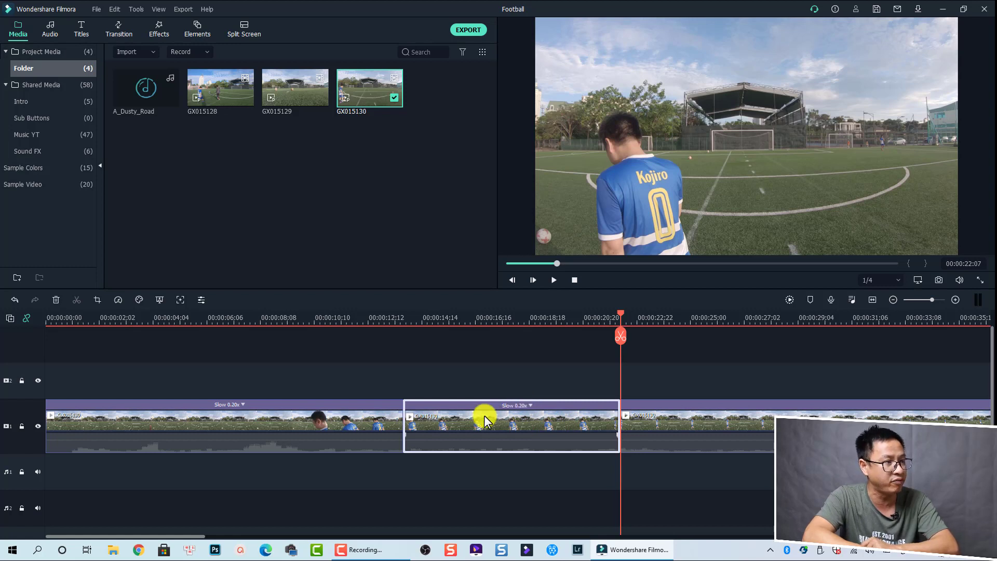
left_click(312, 424)
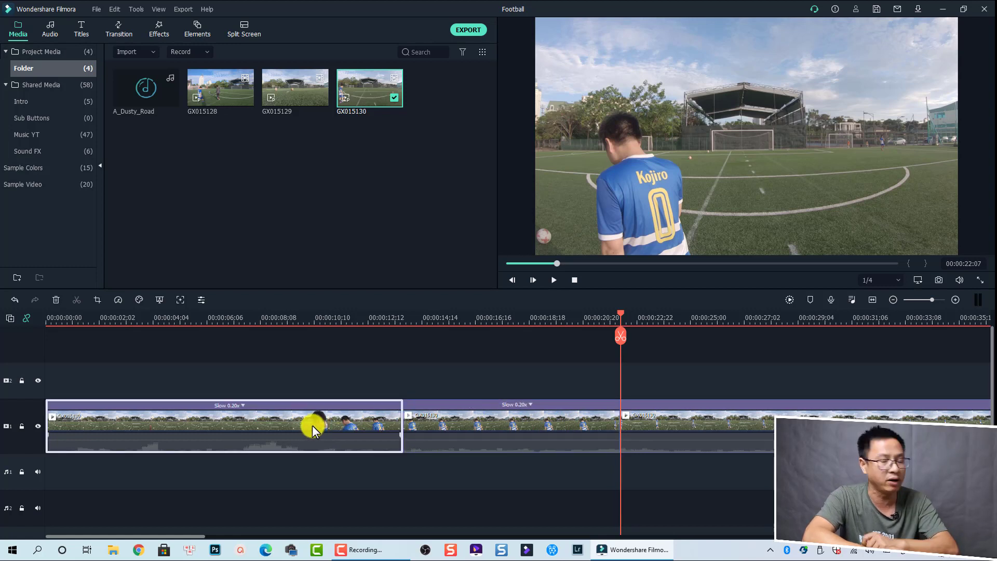
left_click(241, 405)
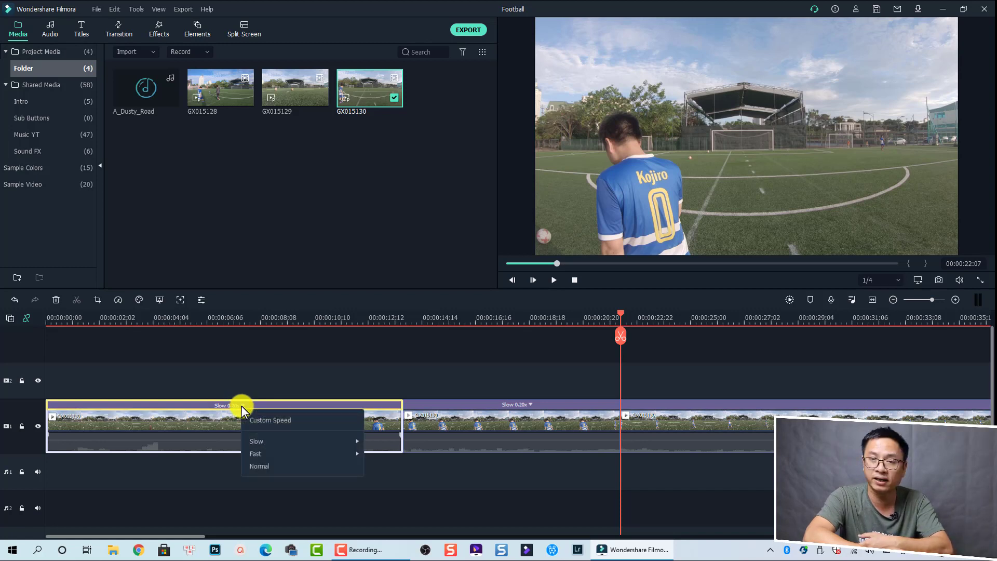
Step: Set the first part to Normal speed and play the timeline from the start to check it
left_click(258, 465)
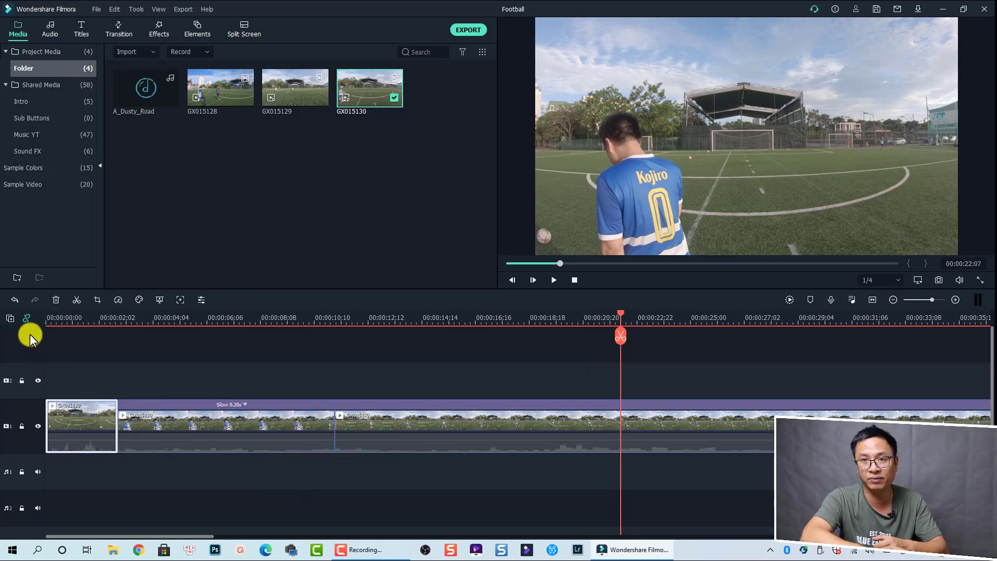
left_click(64, 336)
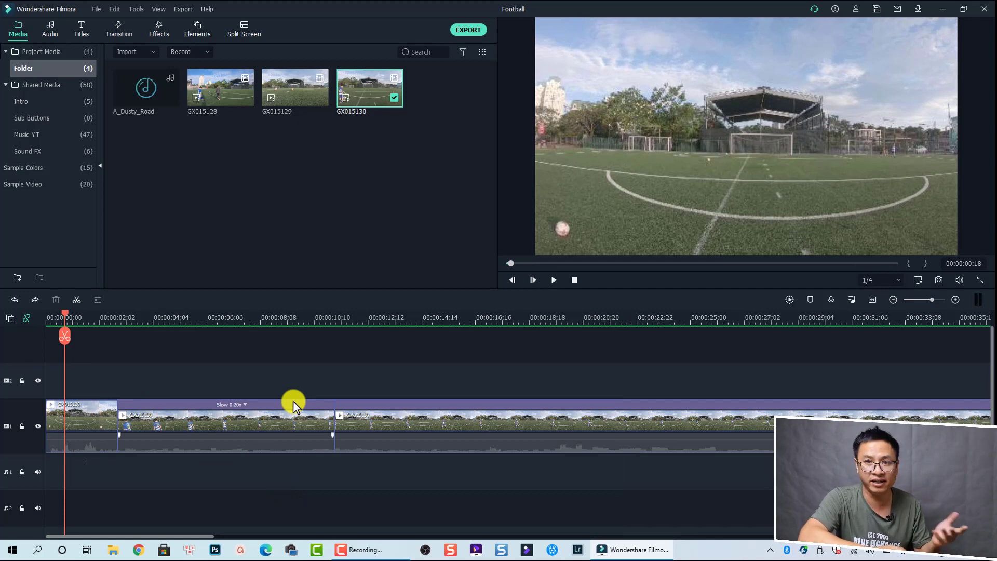
key("space")
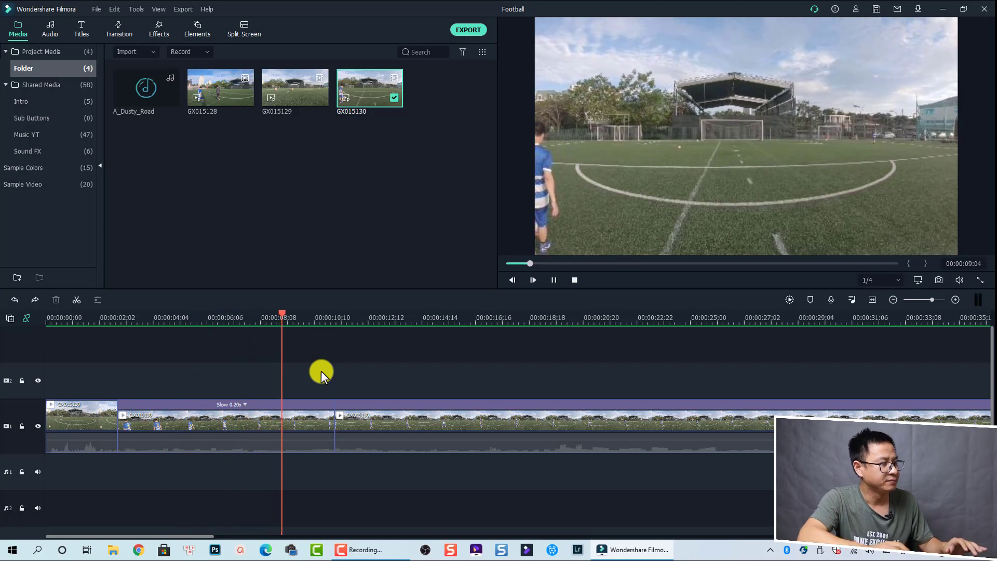
key("space")
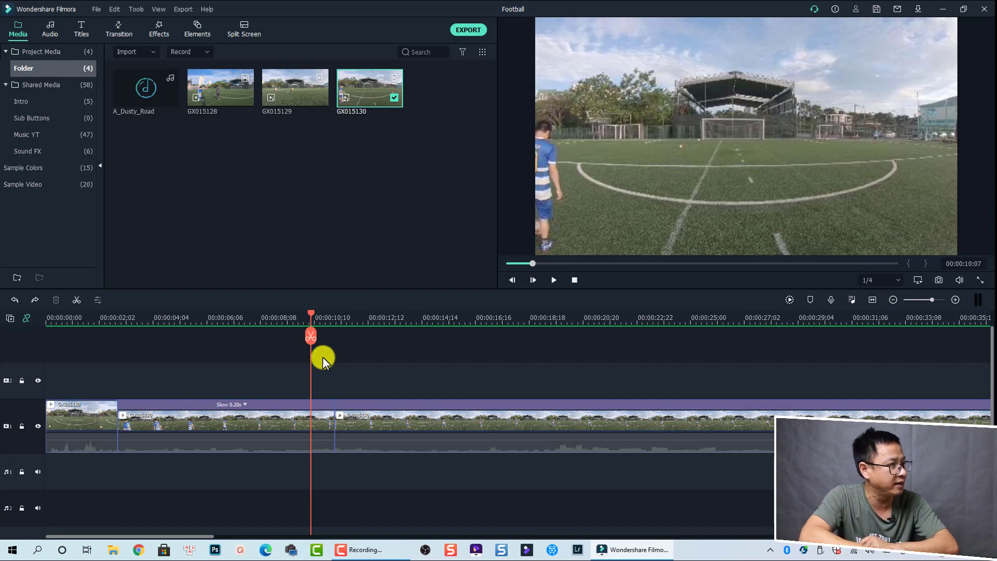
left_click(223, 414)
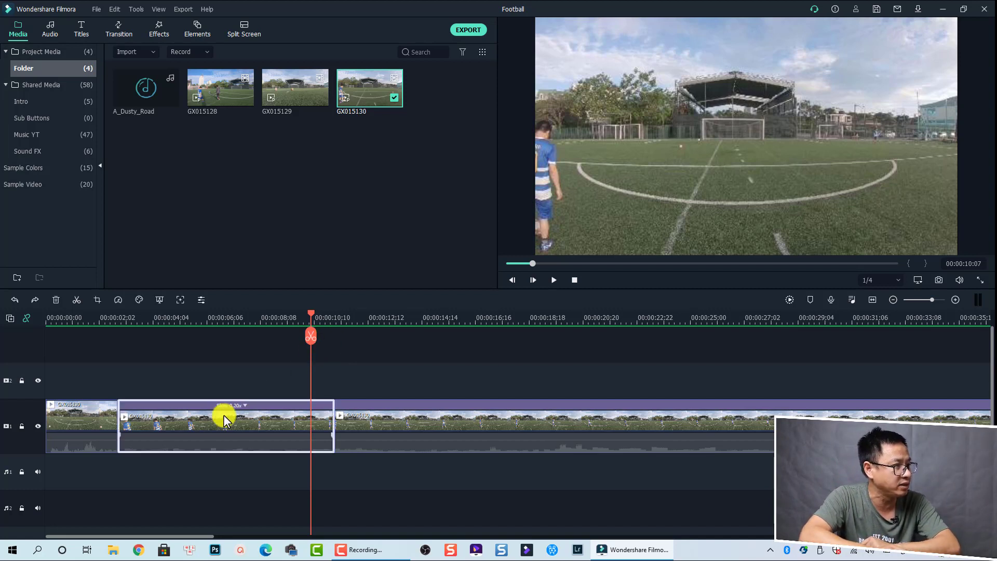
left_click(117, 299)
mouse_move(147, 347)
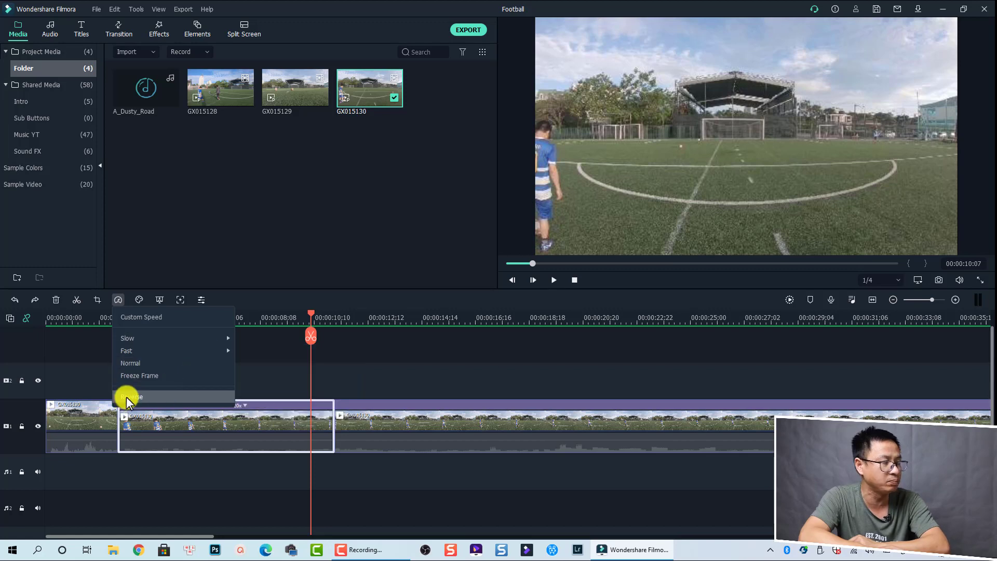
left_click(374, 334)
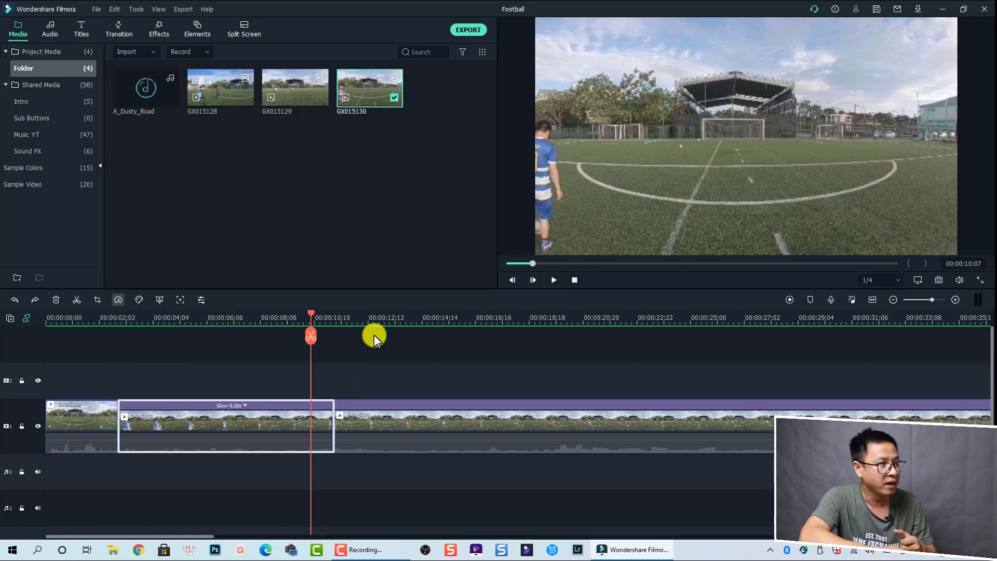
left_click(223, 426)
left_click(512, 422)
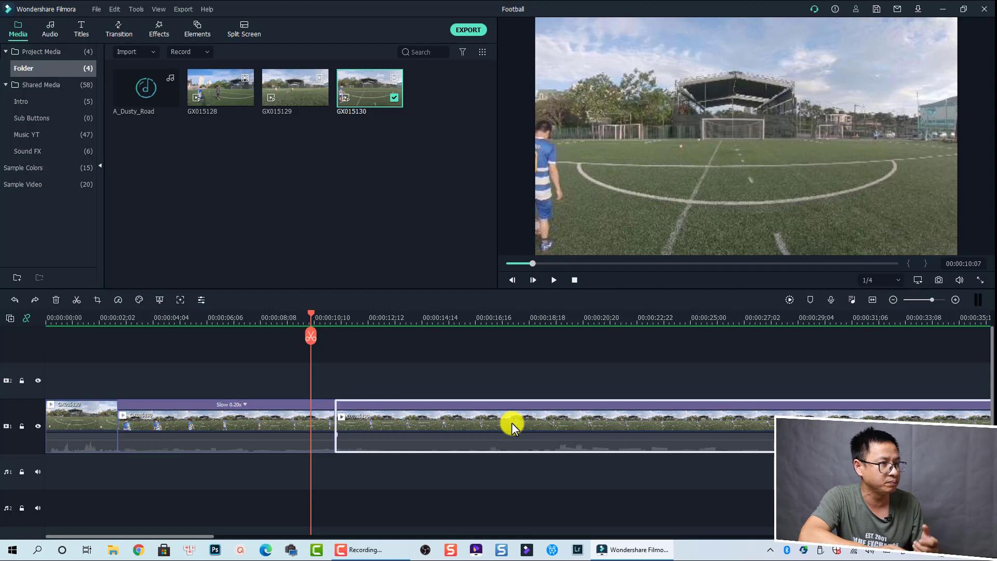
left_click(530, 341)
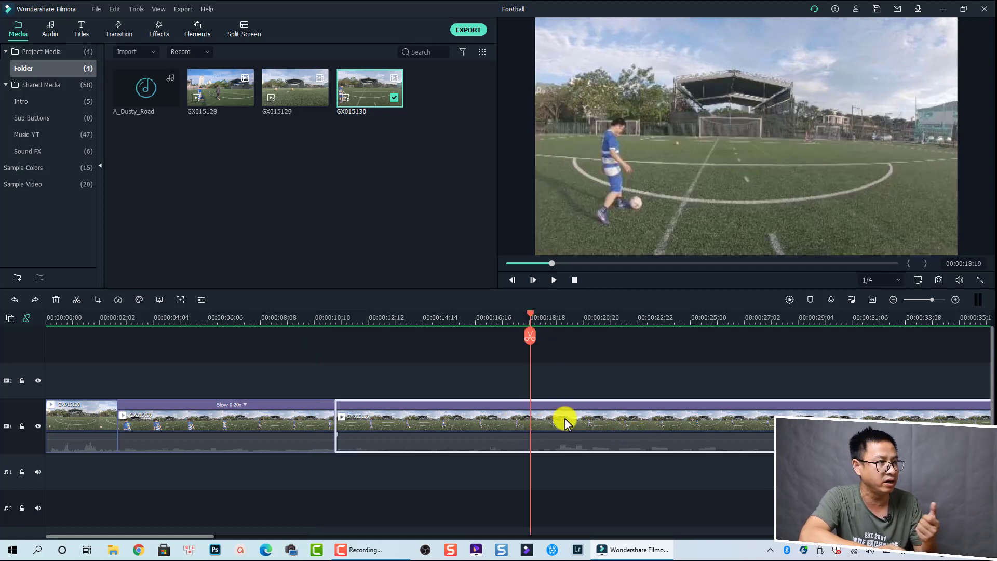
Step: Set the third part to Fast 4x and review its speed options near 00:00:14:01
left_click(118, 300)
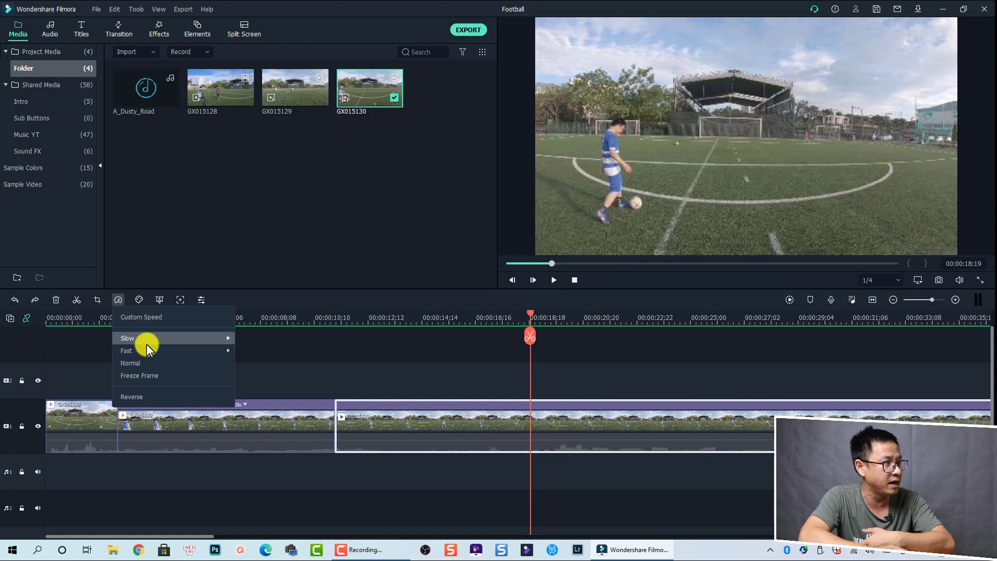
mouse_move(148, 349)
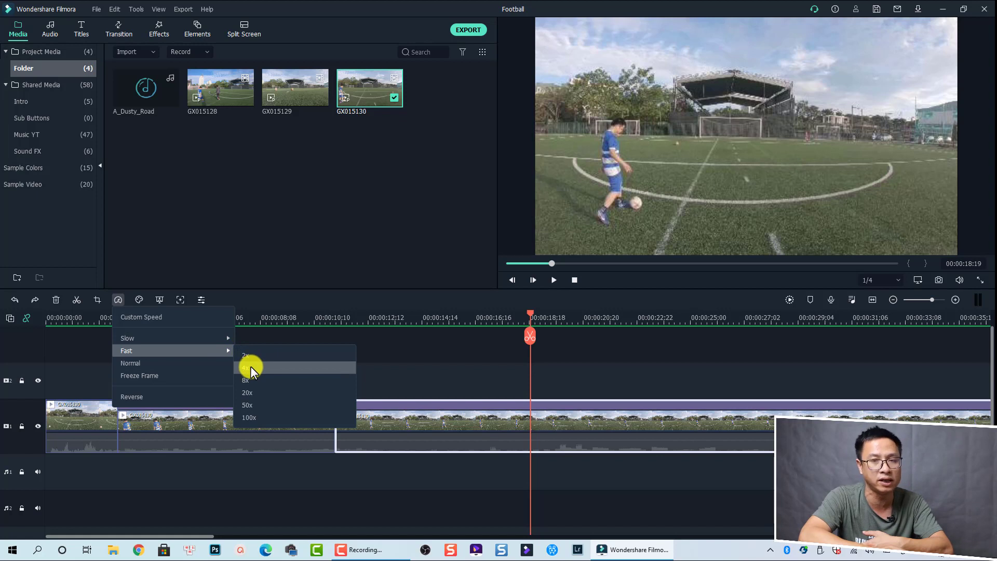
left_click(251, 368)
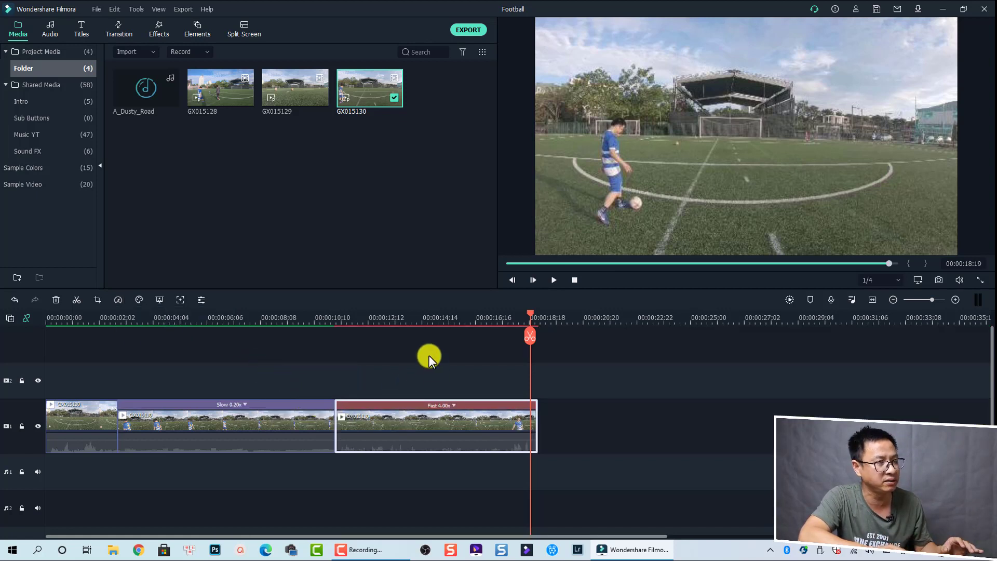
left_click(408, 319)
left_click(452, 405)
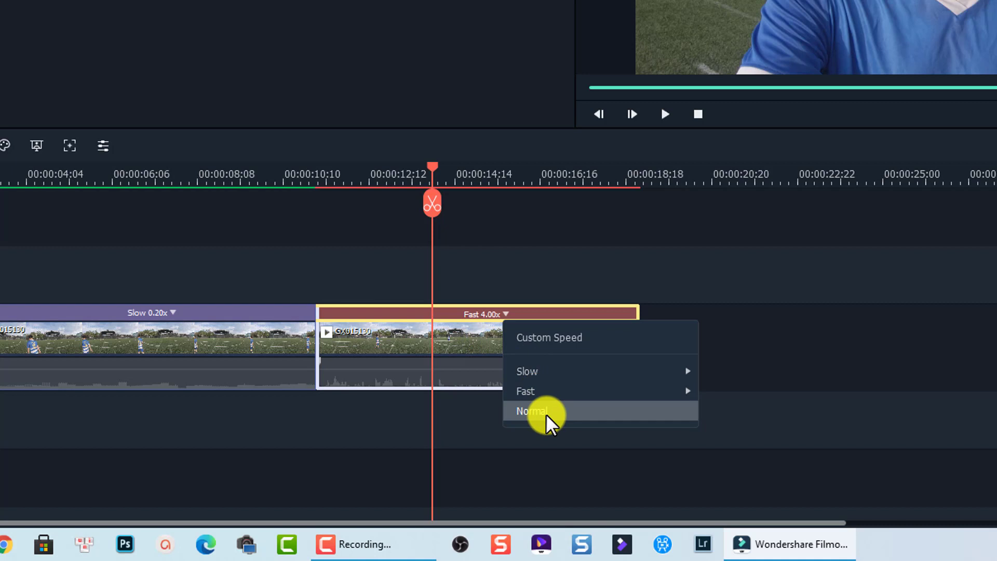
left_click(572, 260)
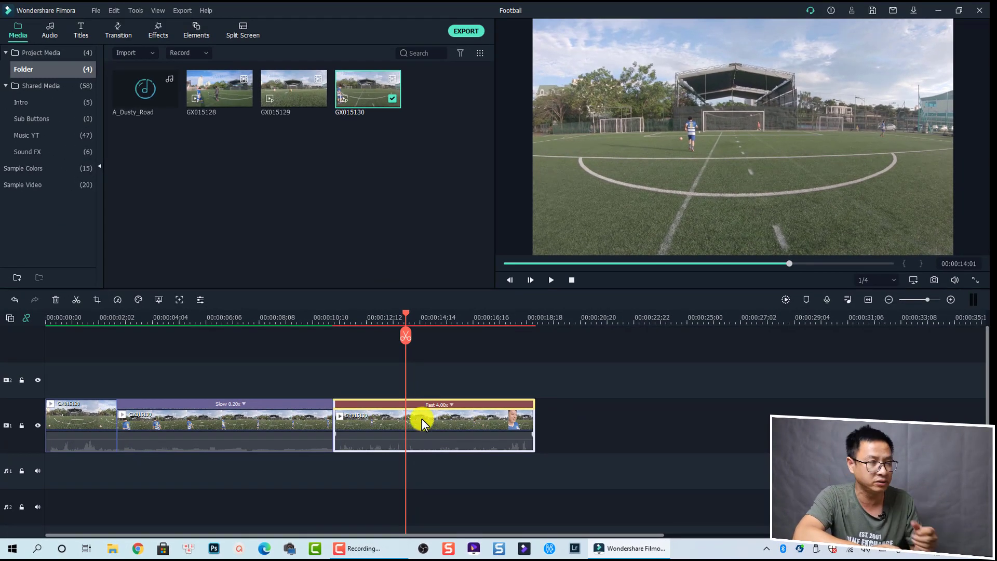
Step: Copy the Fast 4.00x part and paste it directly after itself, ending near 00:00:26:23
right_click(421, 418)
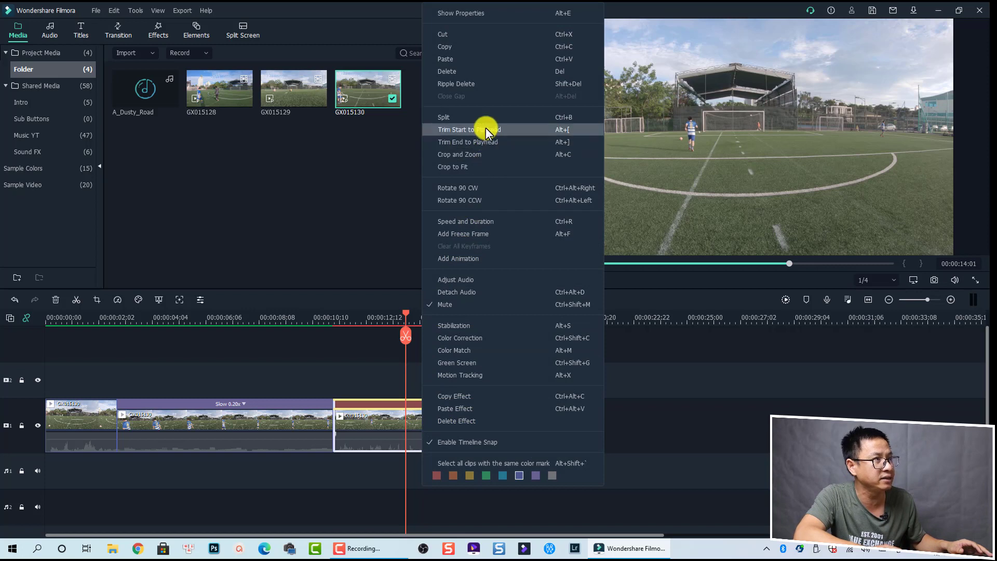
left_click(455, 46)
left_click(588, 314)
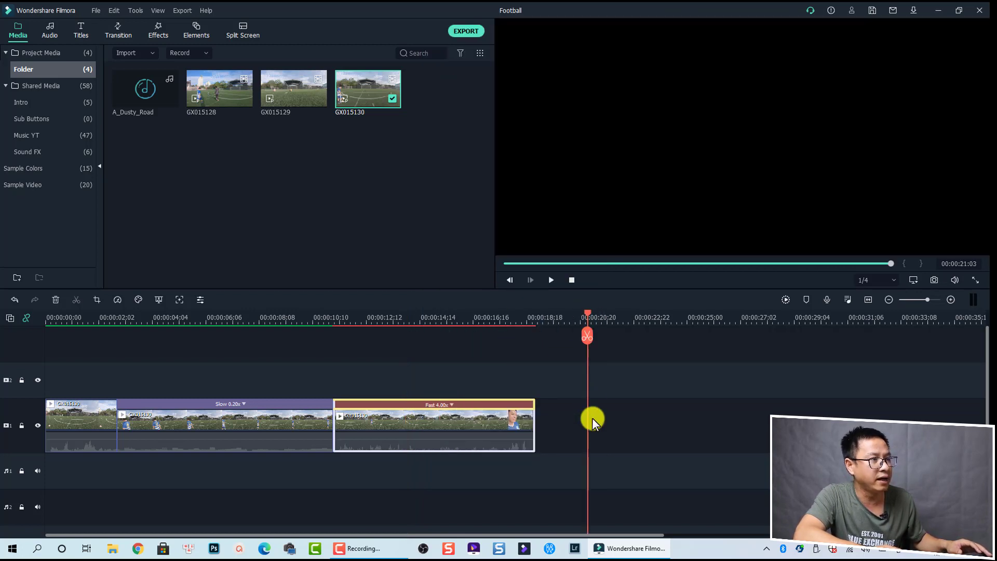
key("ctrl+v")
left_click_drag(609, 416, 569, 410)
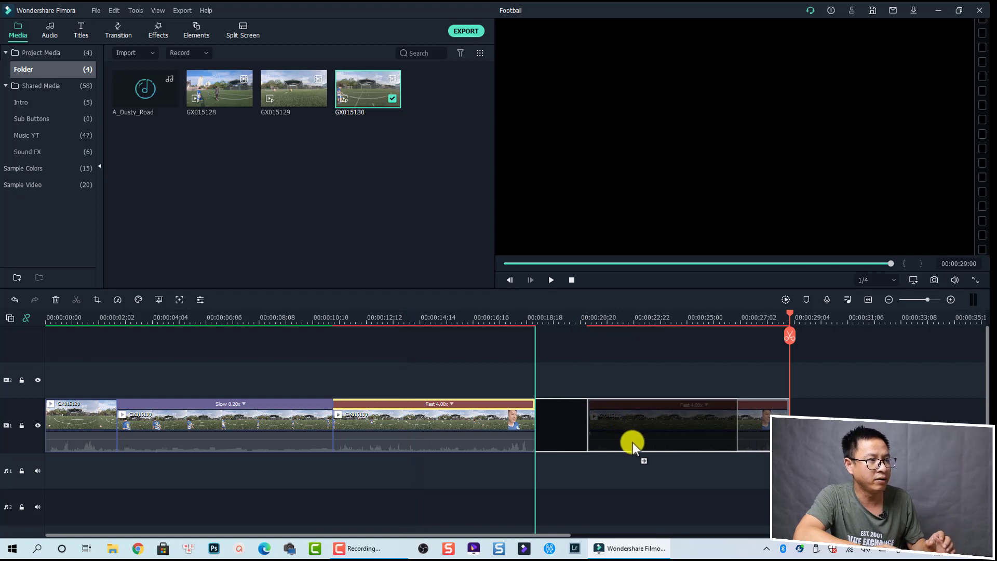
left_click_drag(633, 442, 632, 443)
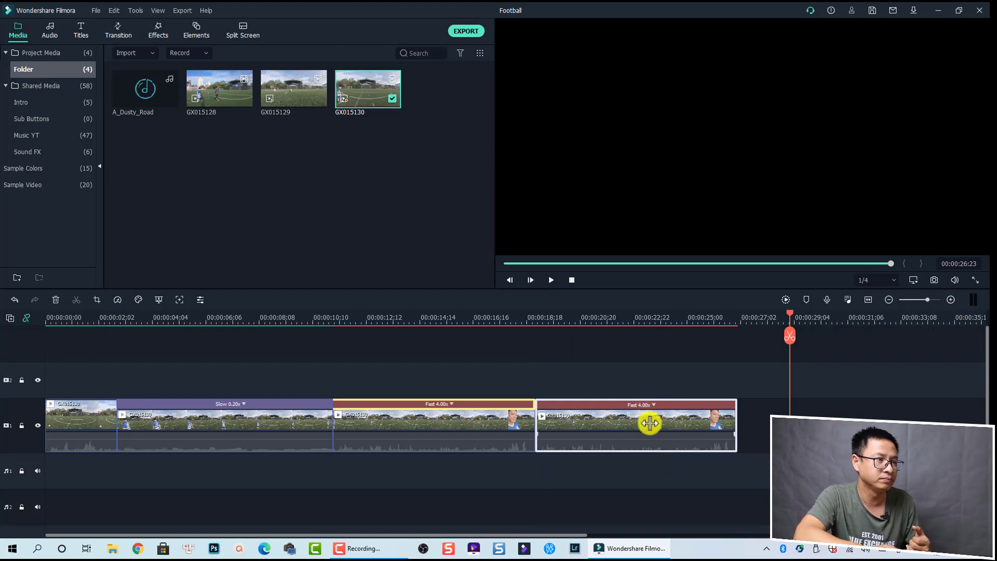
left_click(643, 314)
left_click(652, 406)
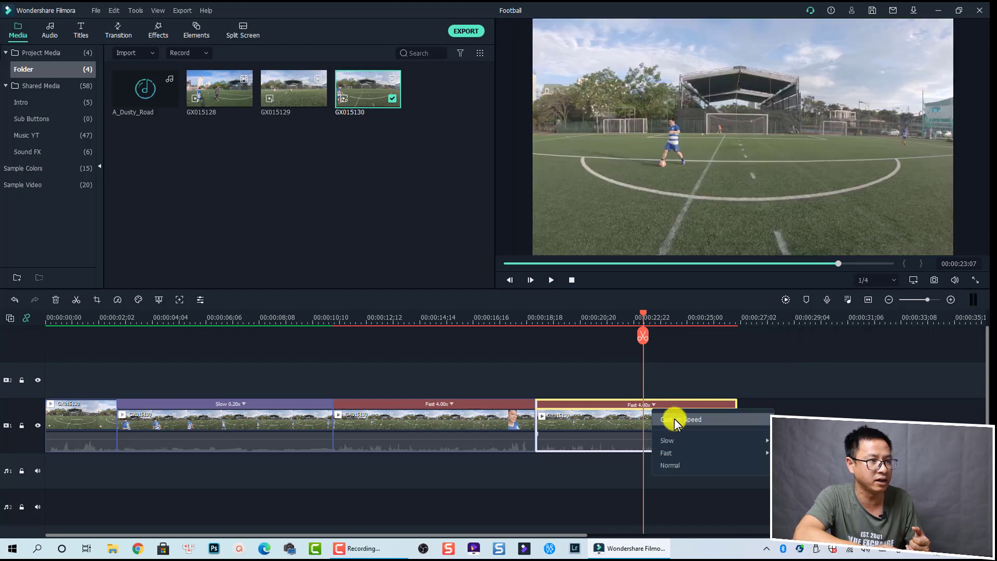
Step: Tick Reverse Speed for the fourth part, keeping 4.00x and a 00:00:07:21 duration
left_click(674, 418)
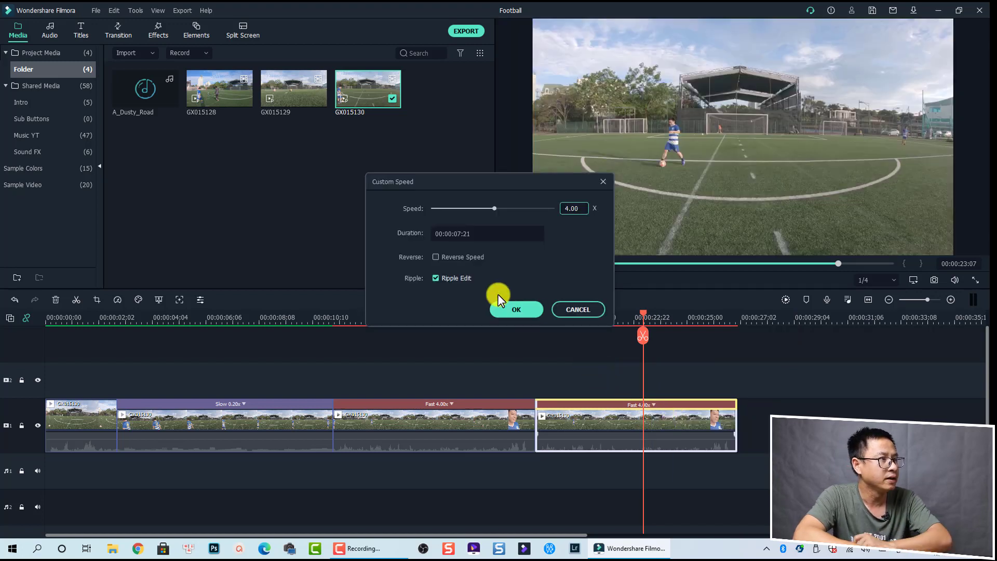
left_click(437, 254)
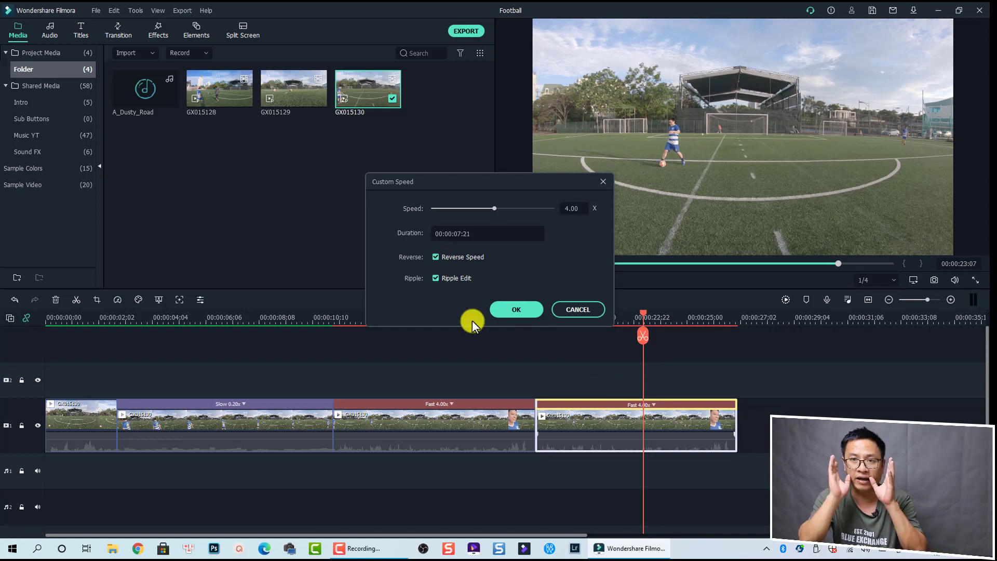
left_click(506, 310)
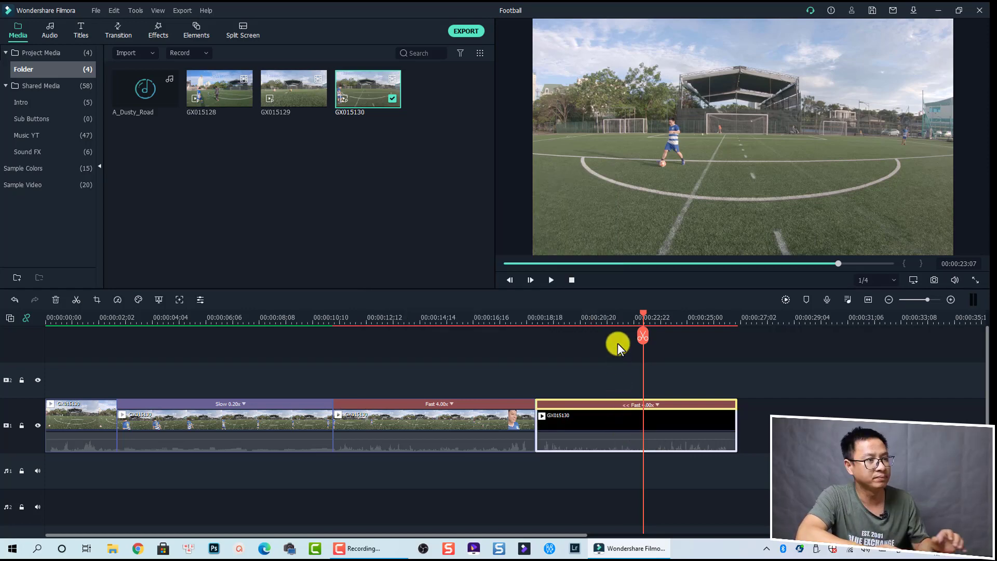